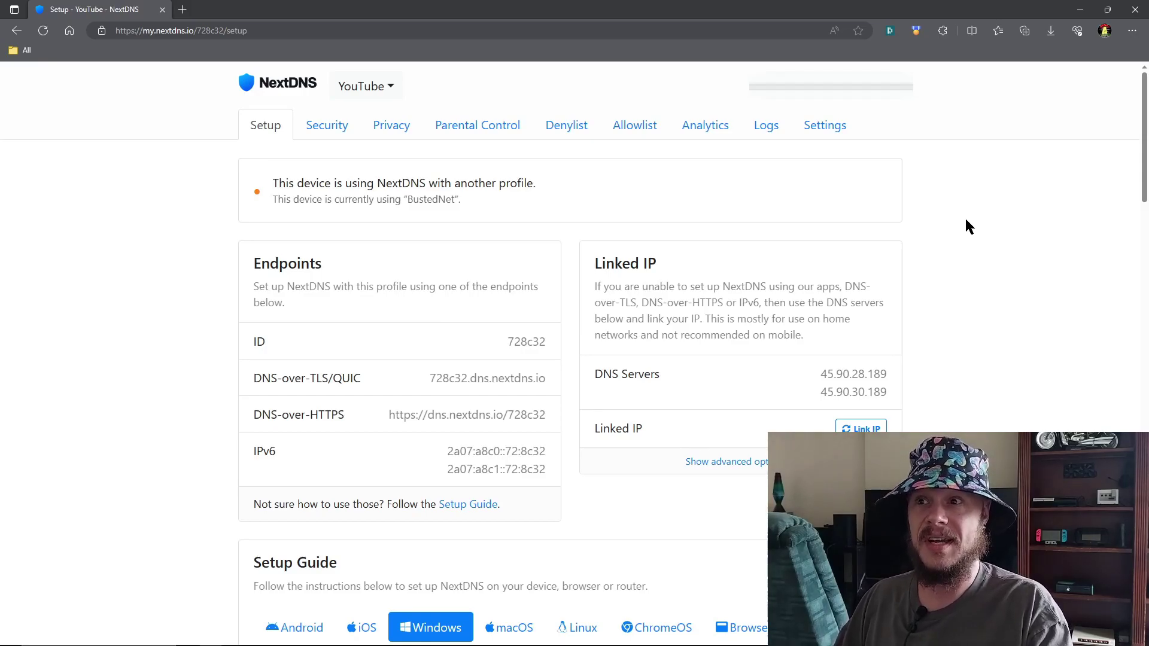
# Step: Scroll through the YouTube profile's Security settings
pyautogui.click(317, 132)
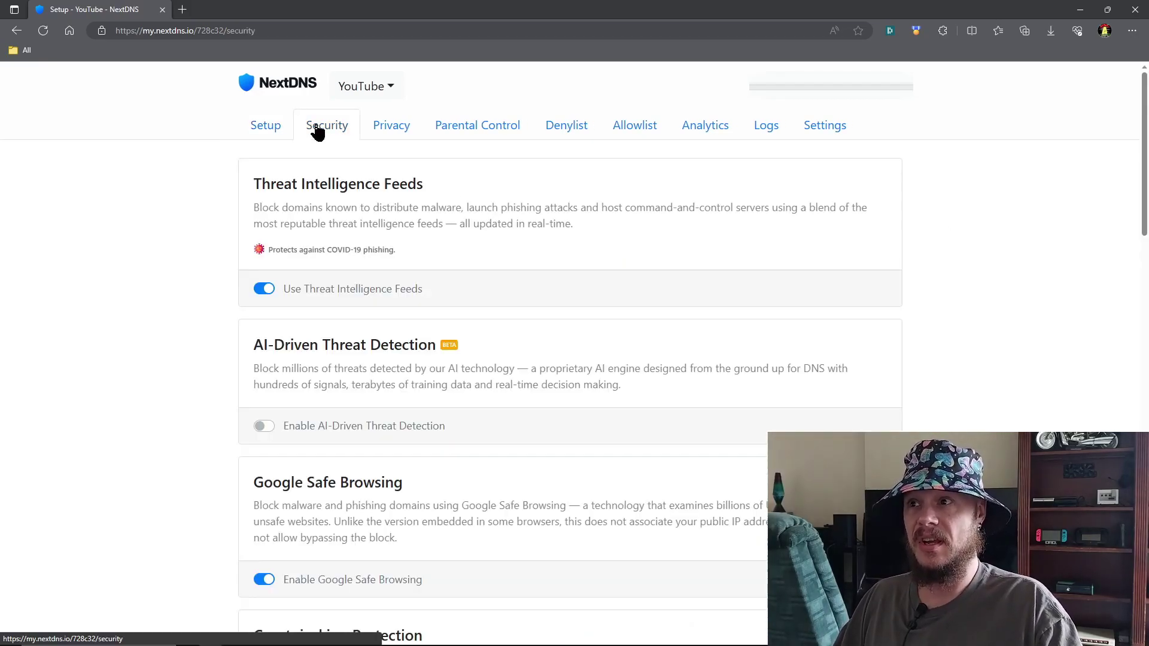
pyautogui.scroll(-8, 494, 251)
pyautogui.scroll(-7, 494, 287)
pyautogui.scroll(15, 513, 395)
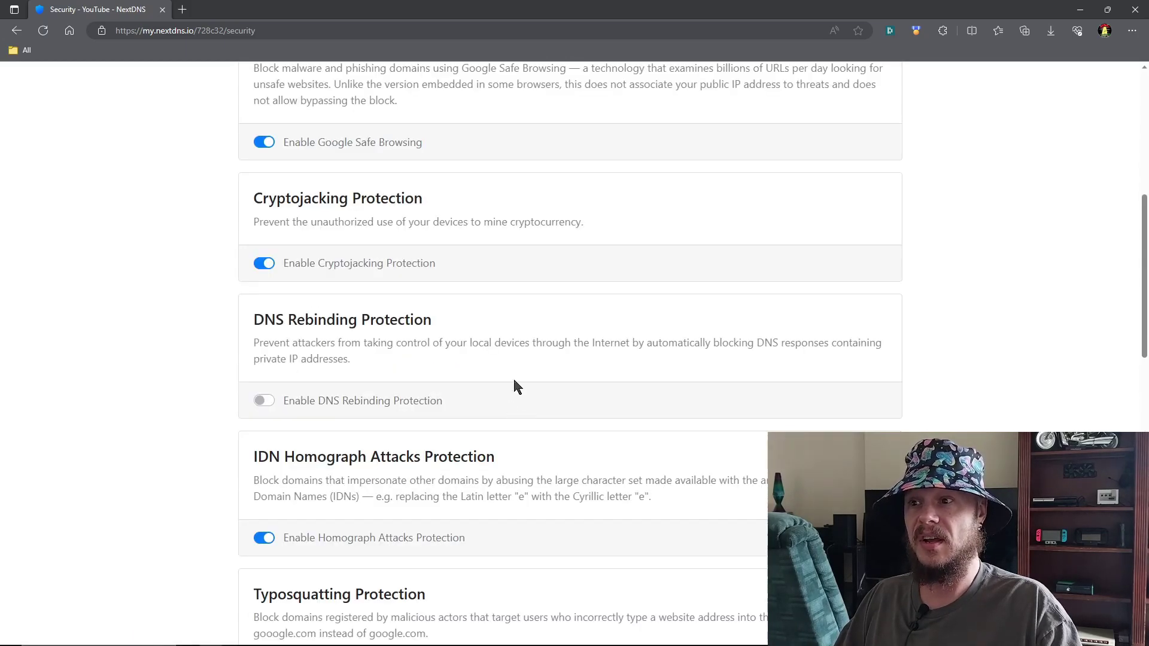
# Step: Scroll through the Privacy settings, then move on to the Parental Control page
pyautogui.click(402, 128)
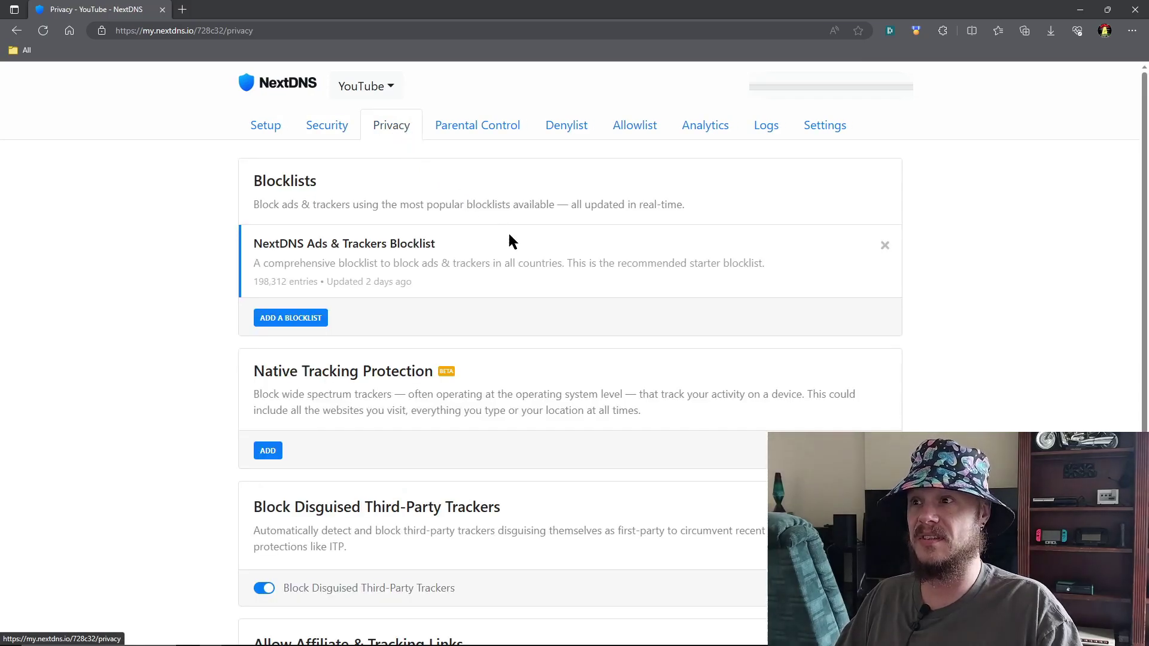
pyautogui.scroll(-3, 418, 258)
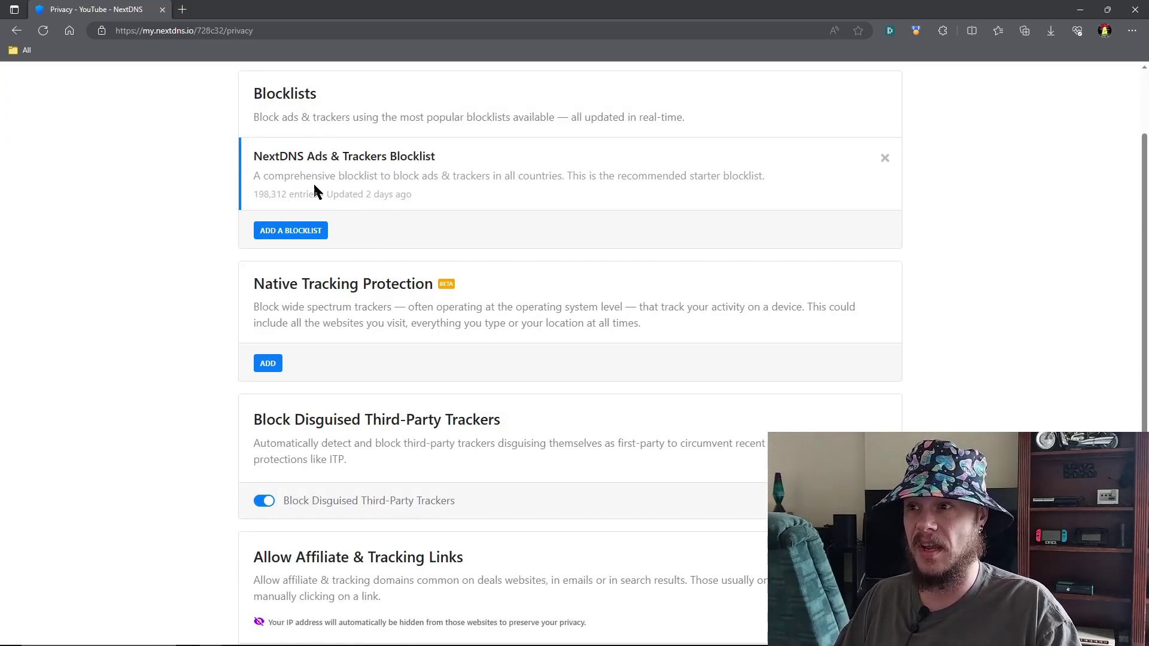
pyautogui.scroll(-2, 357, 306)
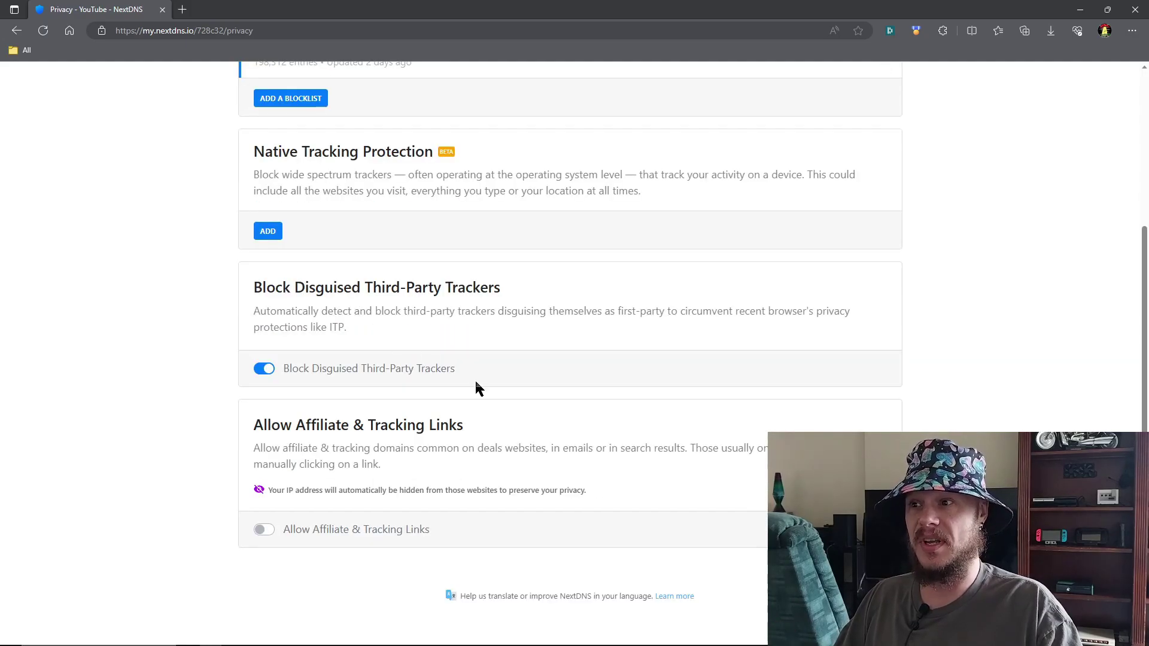
pyautogui.scroll(4, 477, 383)
pyautogui.click(470, 127)
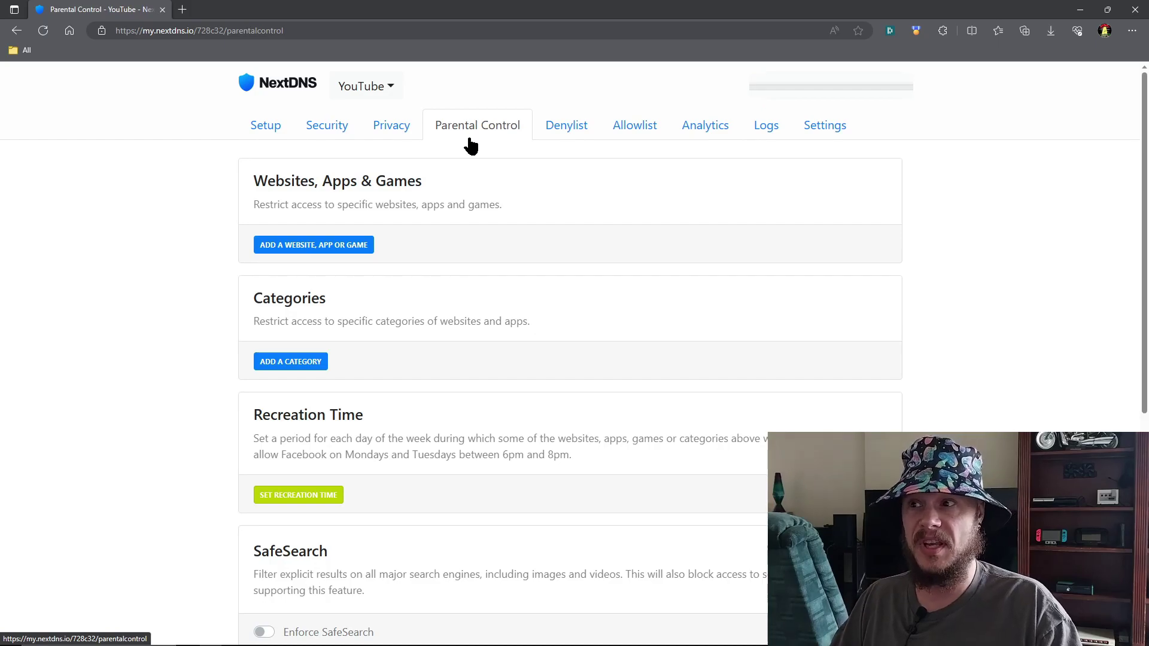
# Step: Peek at the blockable content categories, close the list unchanged, and switch to the Denylist
pyautogui.click(301, 361)
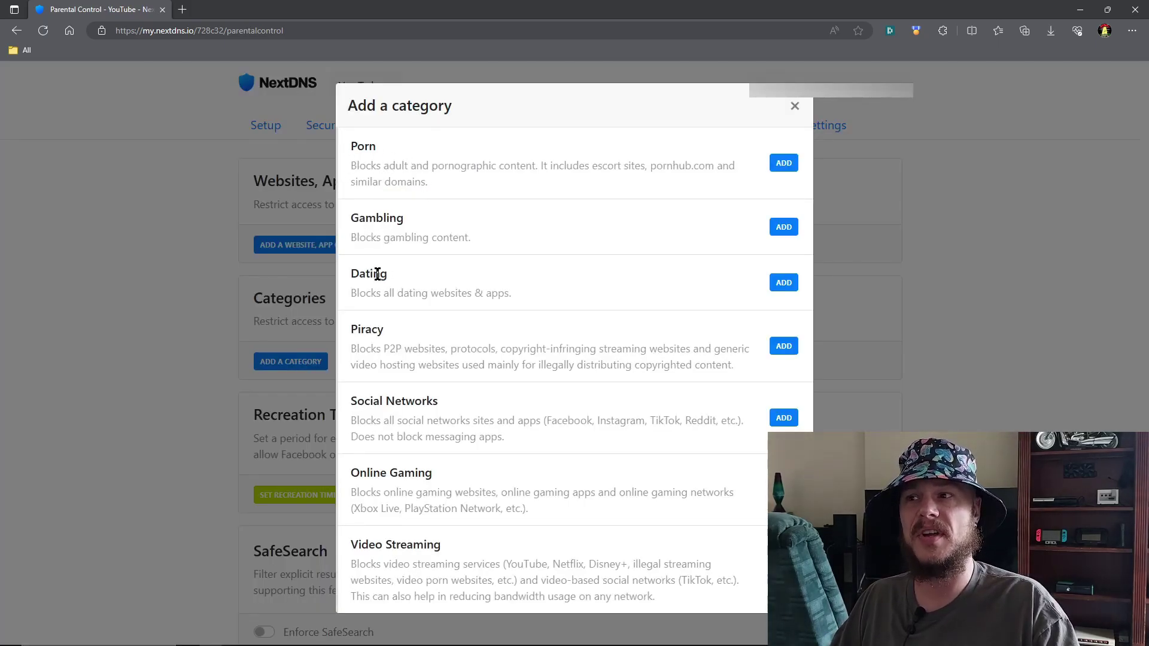
pyautogui.click(794, 107)
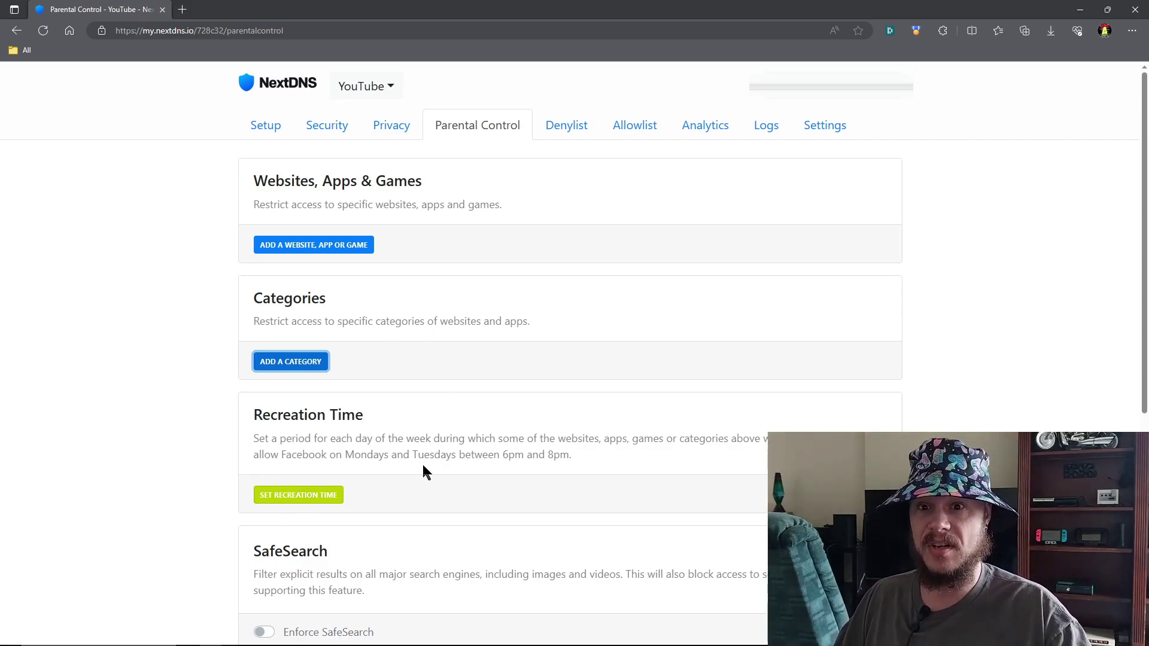
pyautogui.scroll(-3, 518, 449)
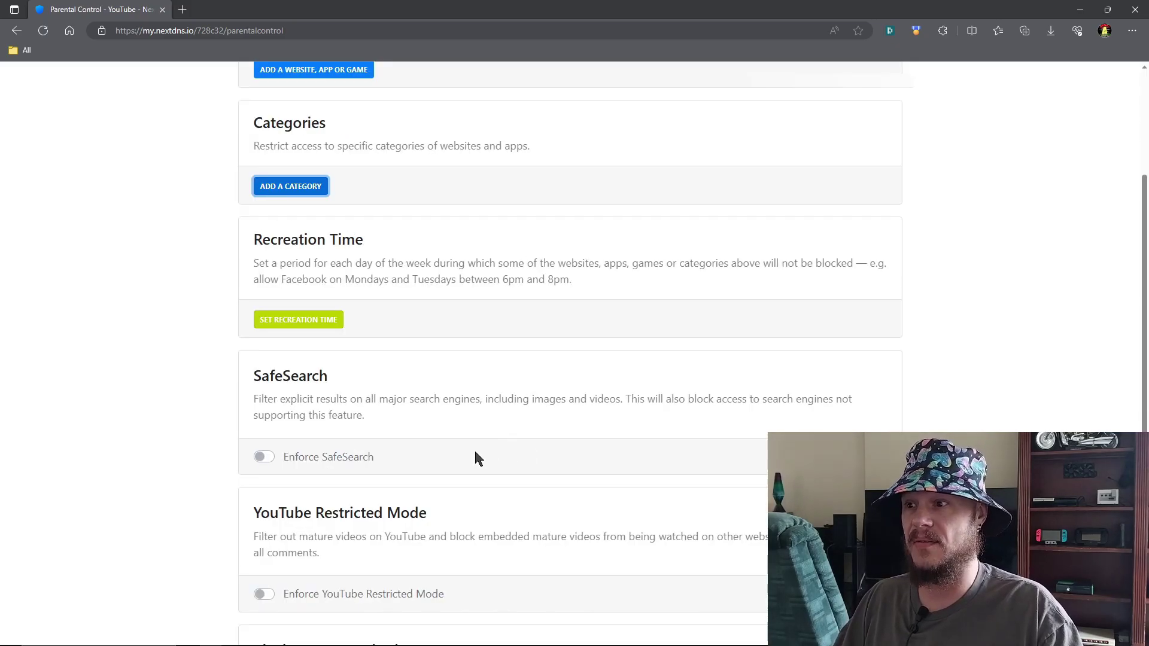
pyautogui.scroll(3, 538, 419)
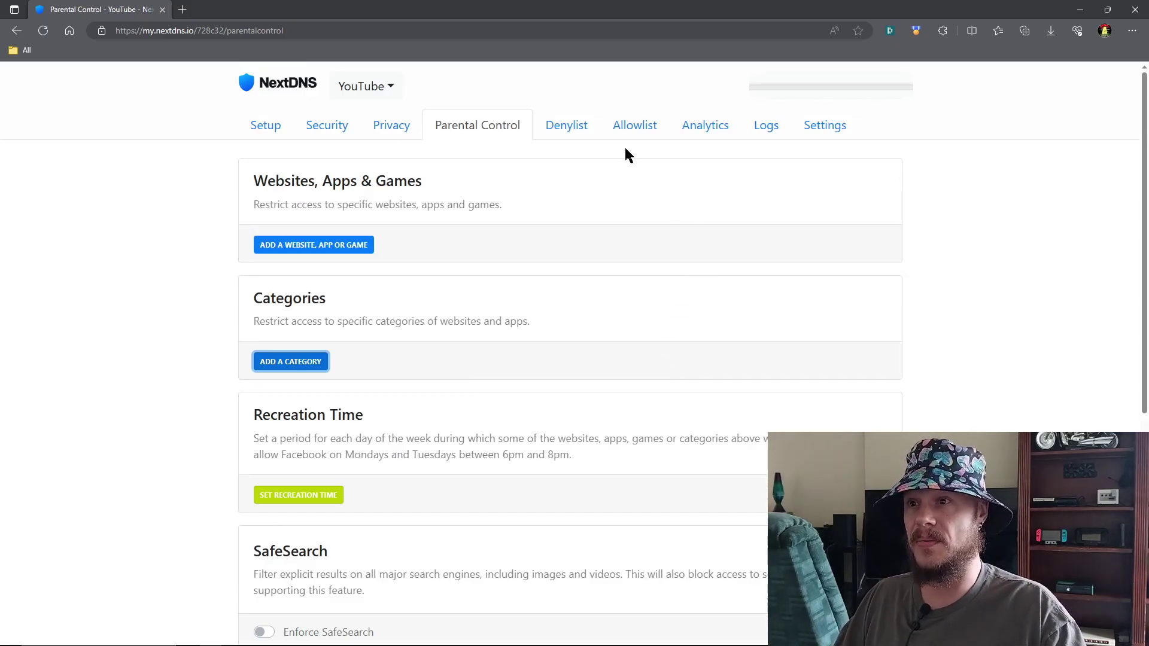
pyautogui.click(578, 134)
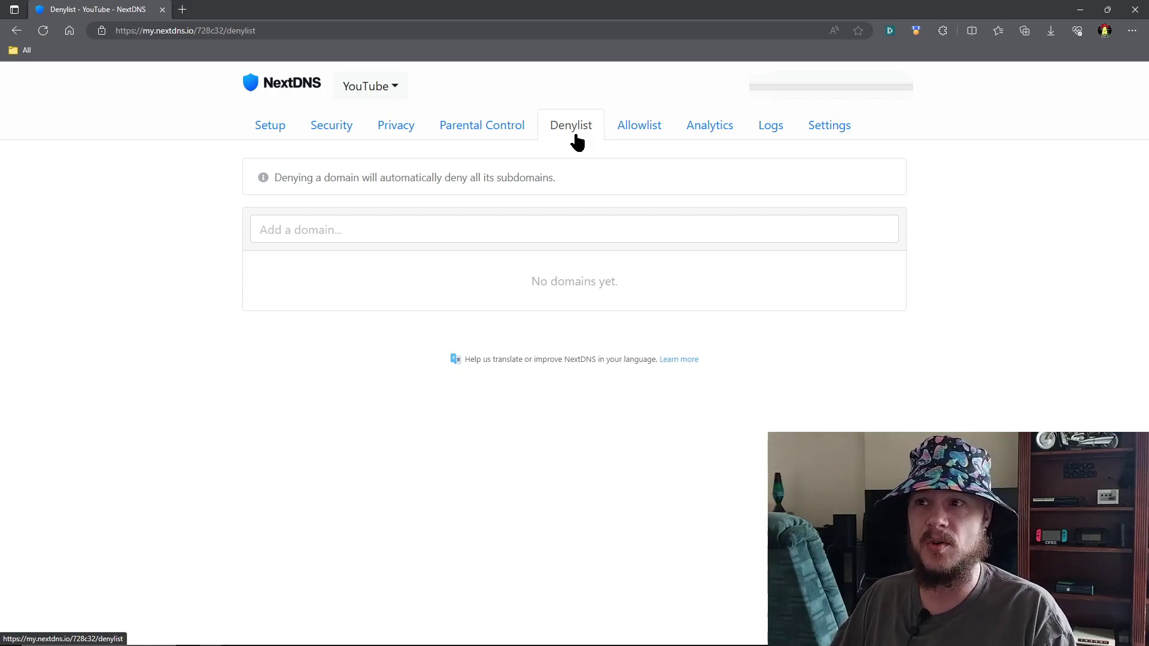
# Step: View the Allowlist, then scroll through the profile's query Analytics
pyautogui.click(639, 140)
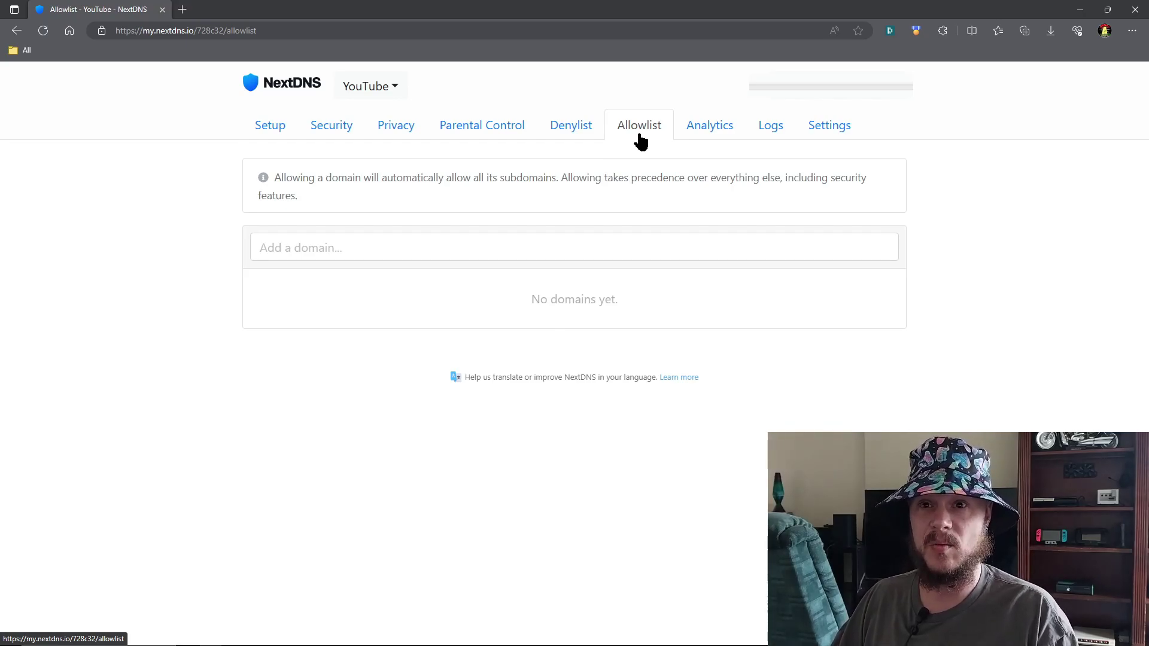
pyautogui.click(705, 133)
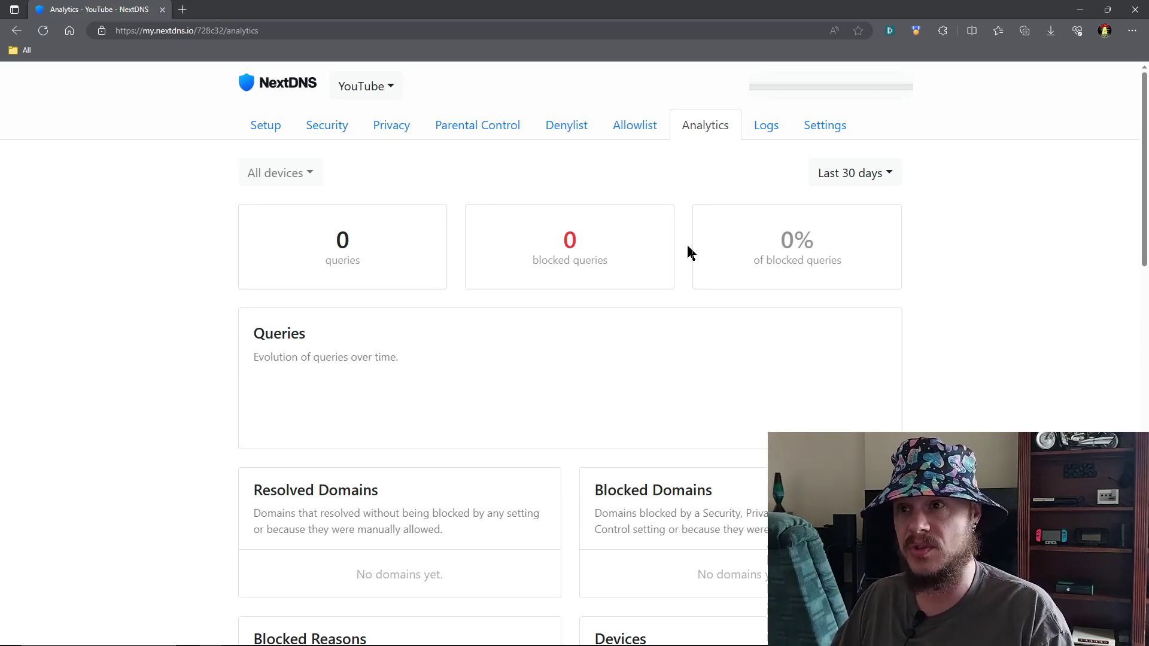
pyautogui.scroll(-12, 651, 359)
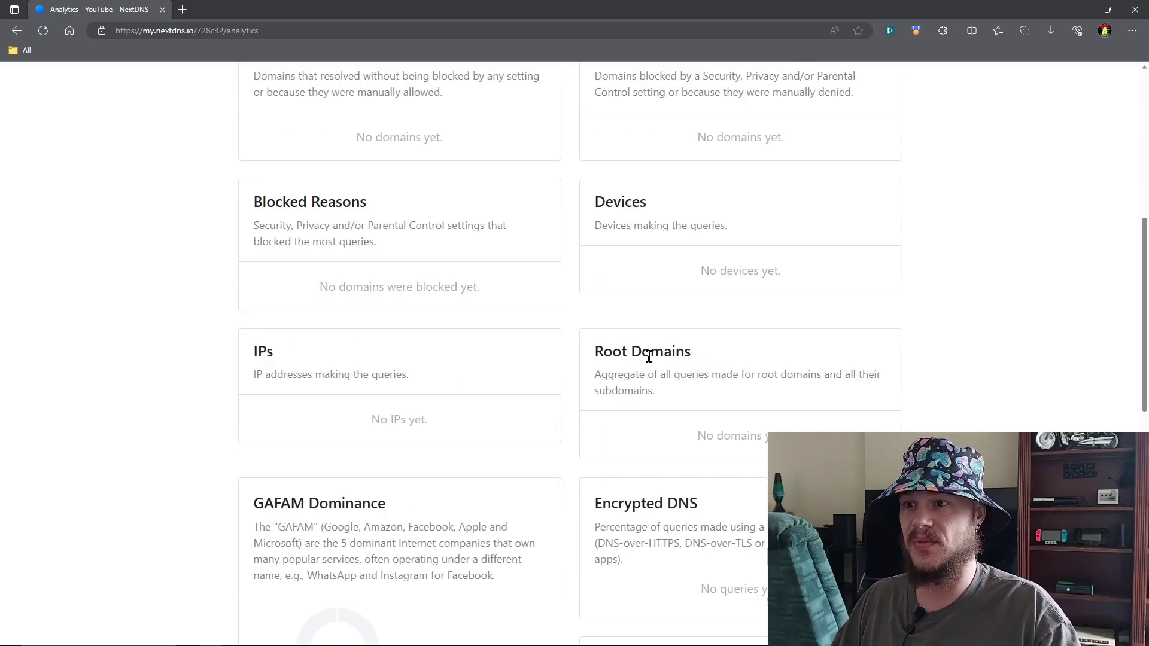
pyautogui.scroll(-4, 688, 454)
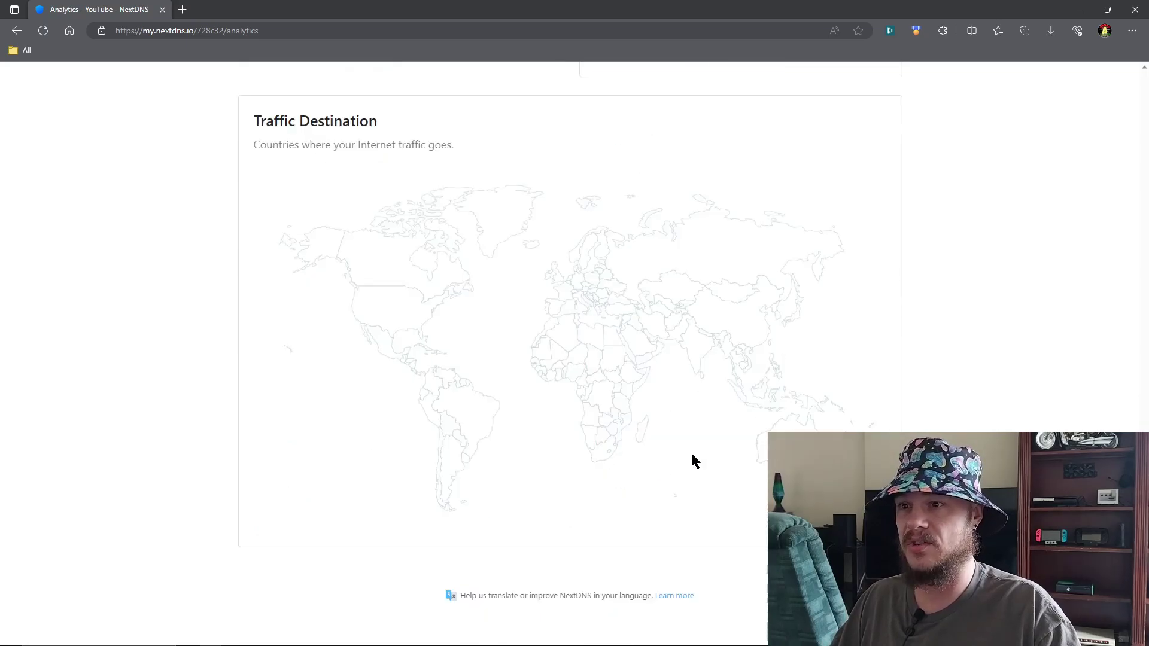
pyautogui.scroll(15, 832, 413)
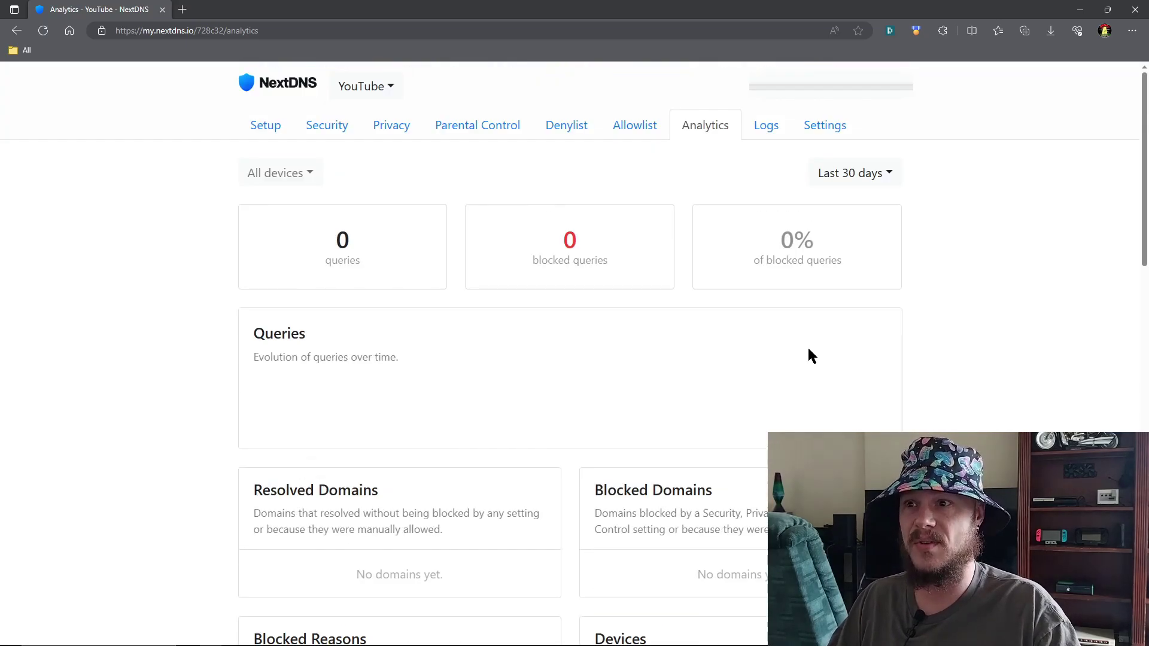
# Step: Check the query Logs and scroll through the profile Settings showing 3-month US log retention
pyautogui.click(764, 128)
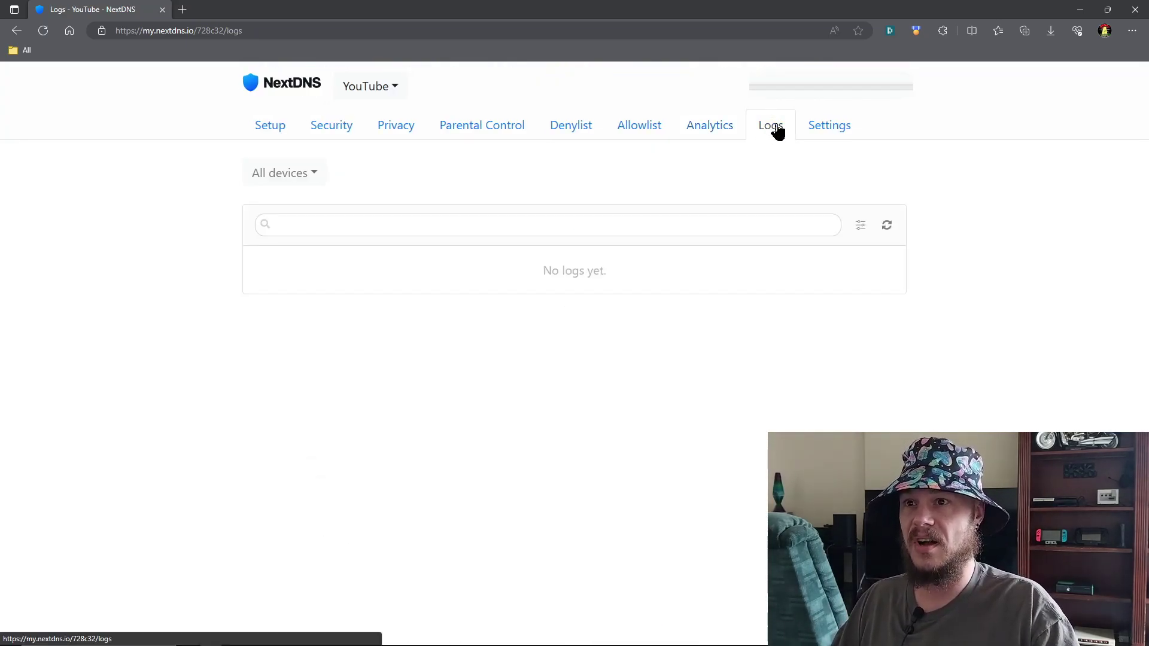
pyautogui.click(833, 131)
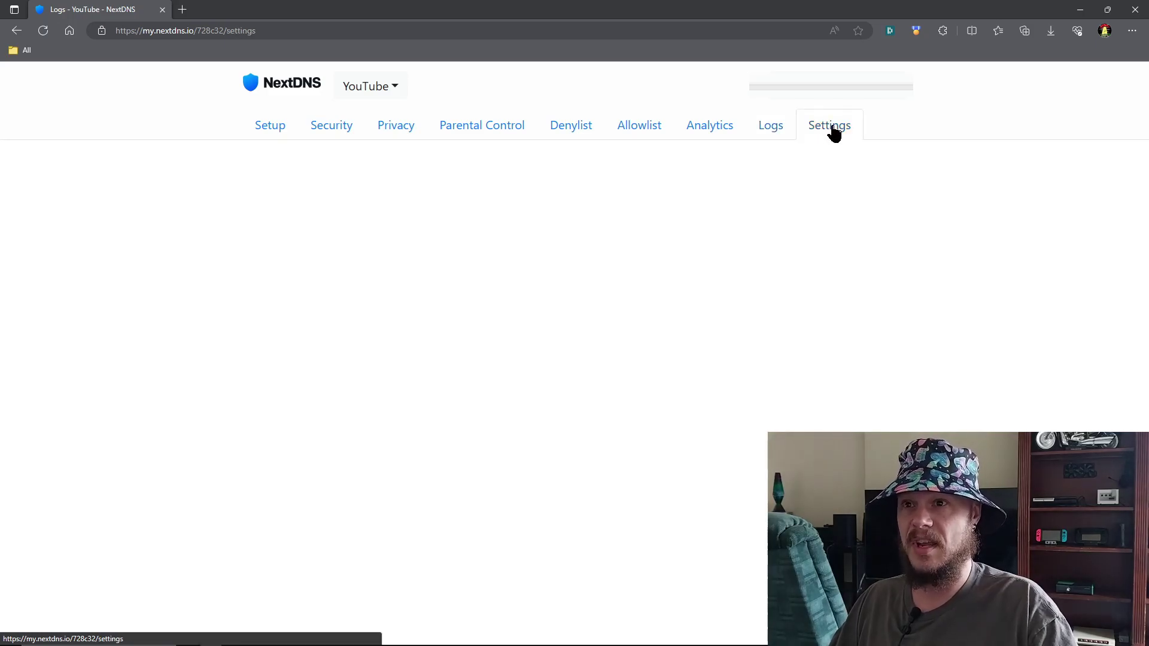
pyautogui.scroll(-15, 558, 215)
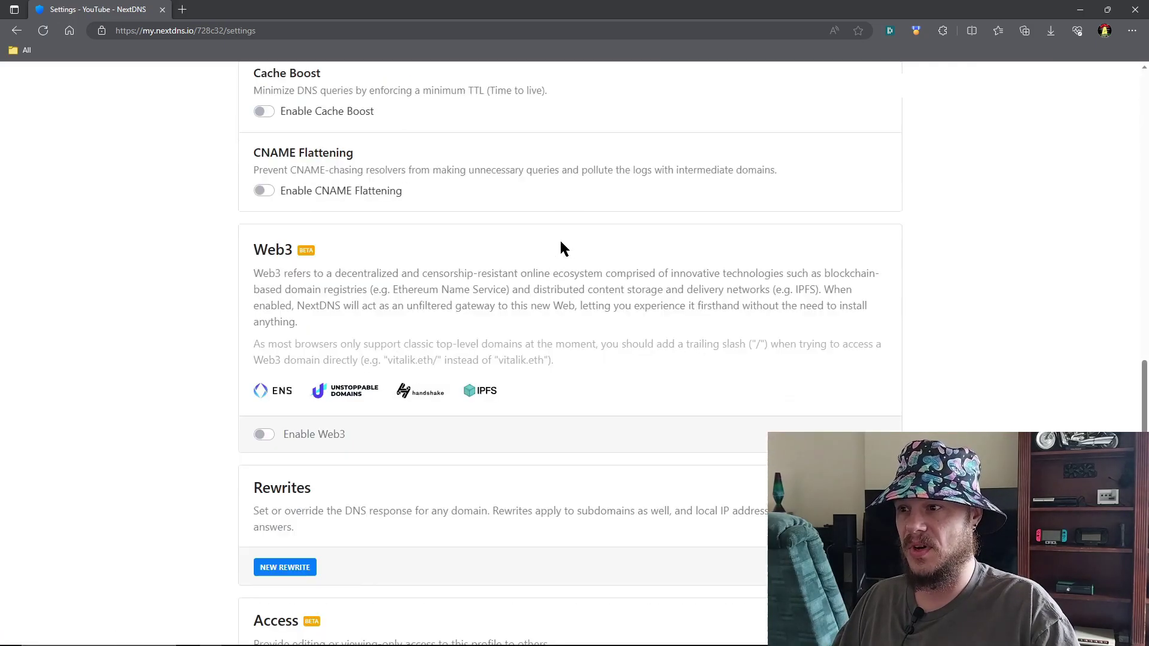
pyautogui.scroll(15, 572, 419)
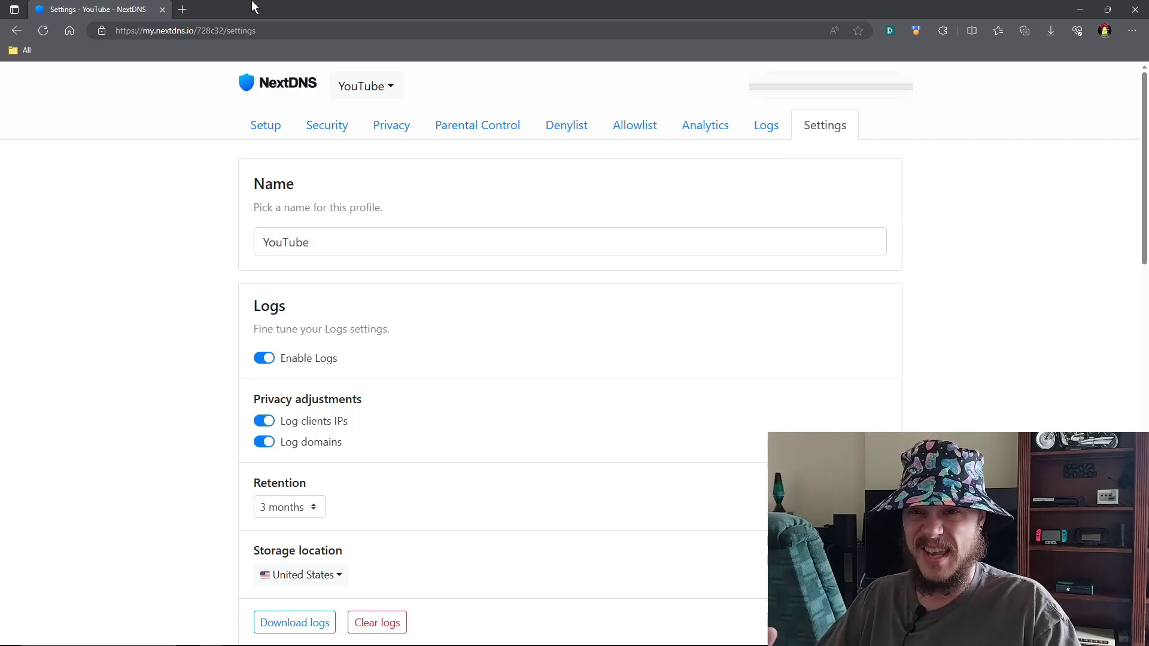
# Step: In a new tab, open Speedtest by Ookla from the All > Network > Speed & Bufferbloat bookmarks
pyautogui.click(182, 10)
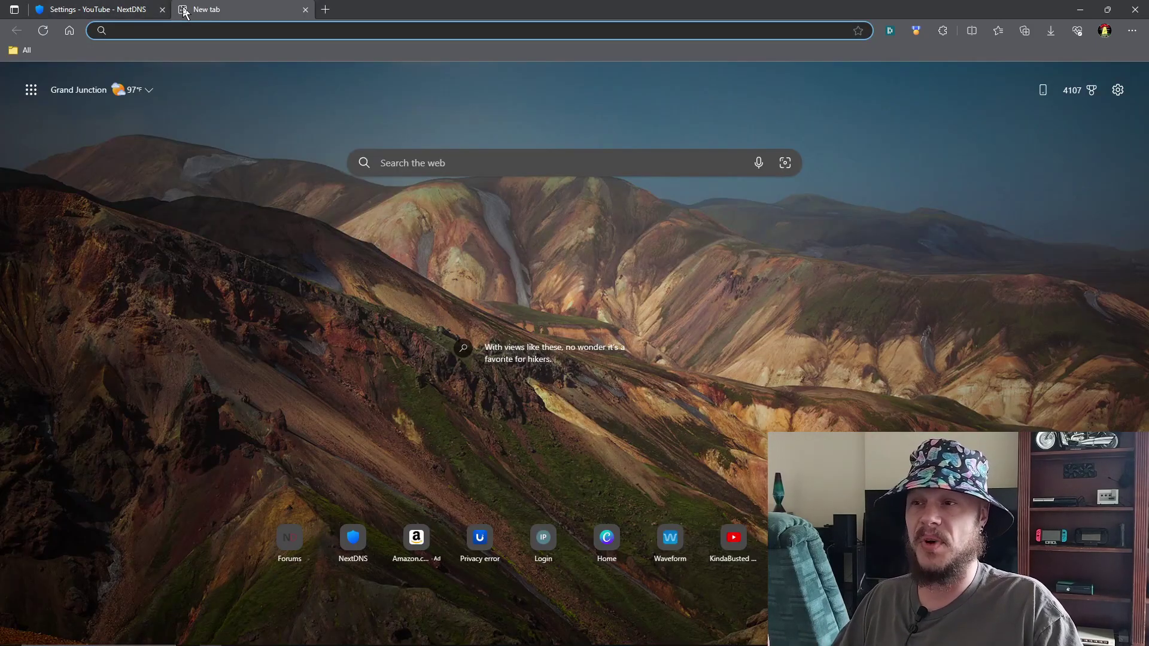
pyautogui.click(22, 52)
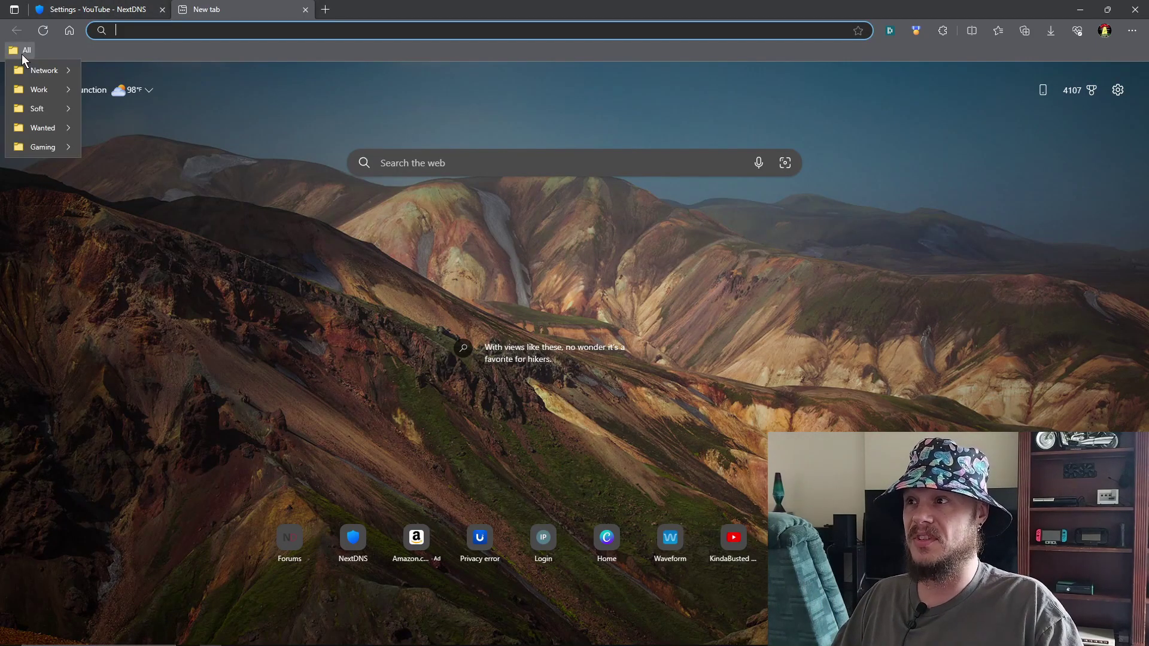
pyautogui.moveTo(42, 69)
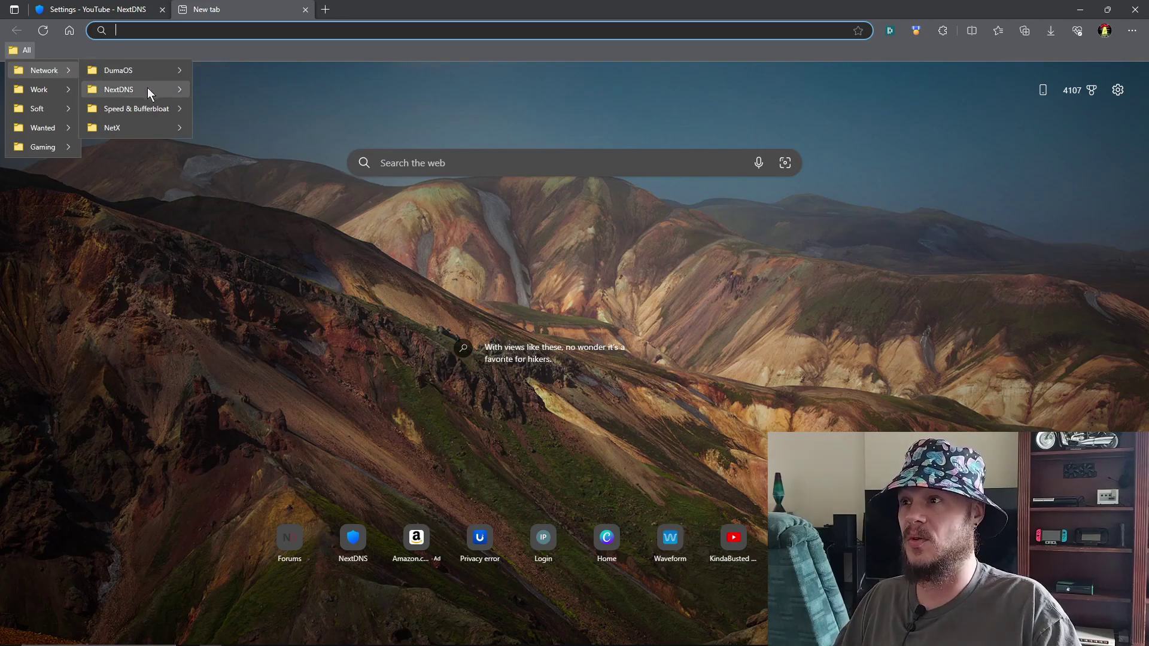
pyautogui.moveTo(160, 110)
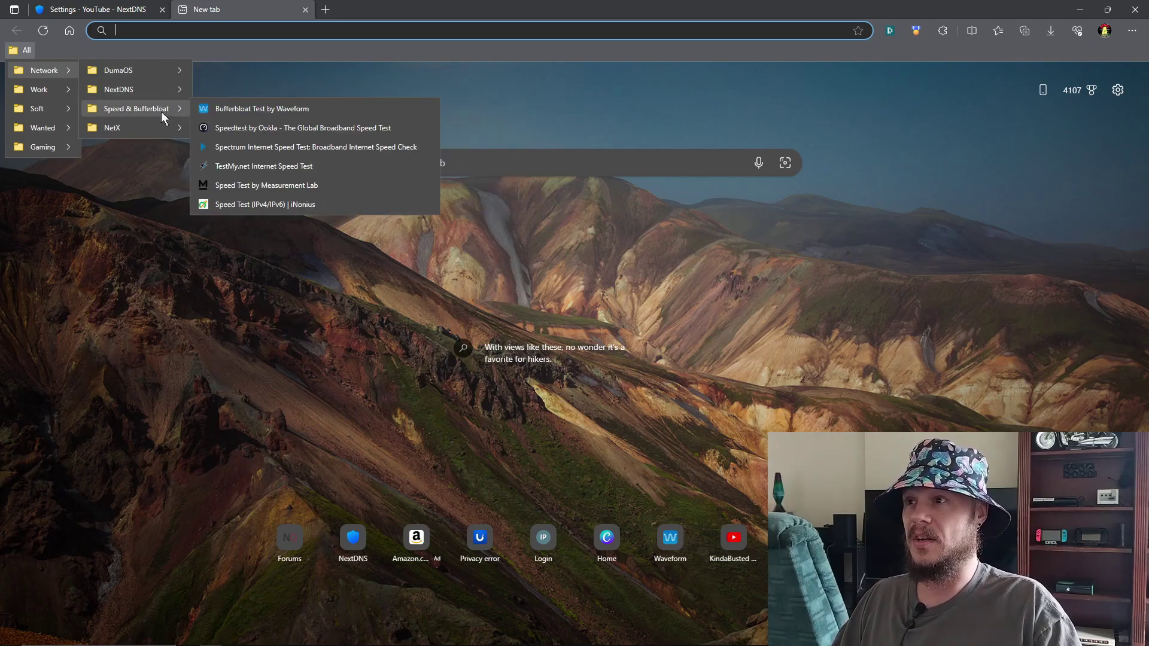
pyautogui.click(307, 129)
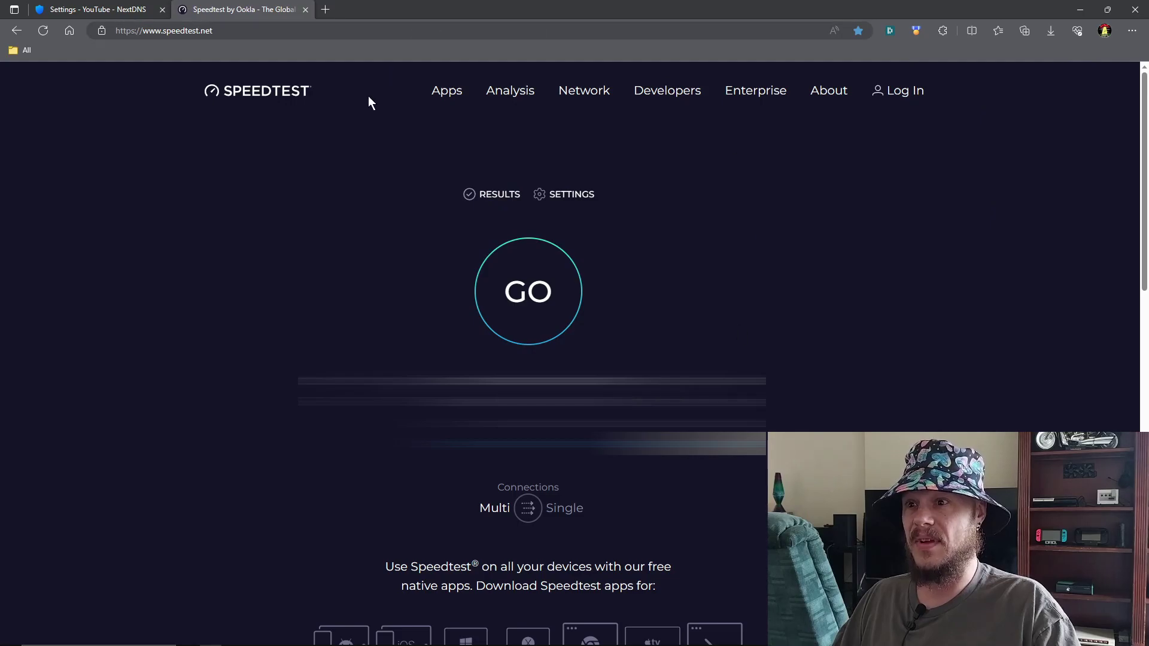
pyautogui.moveTo(756, 91)
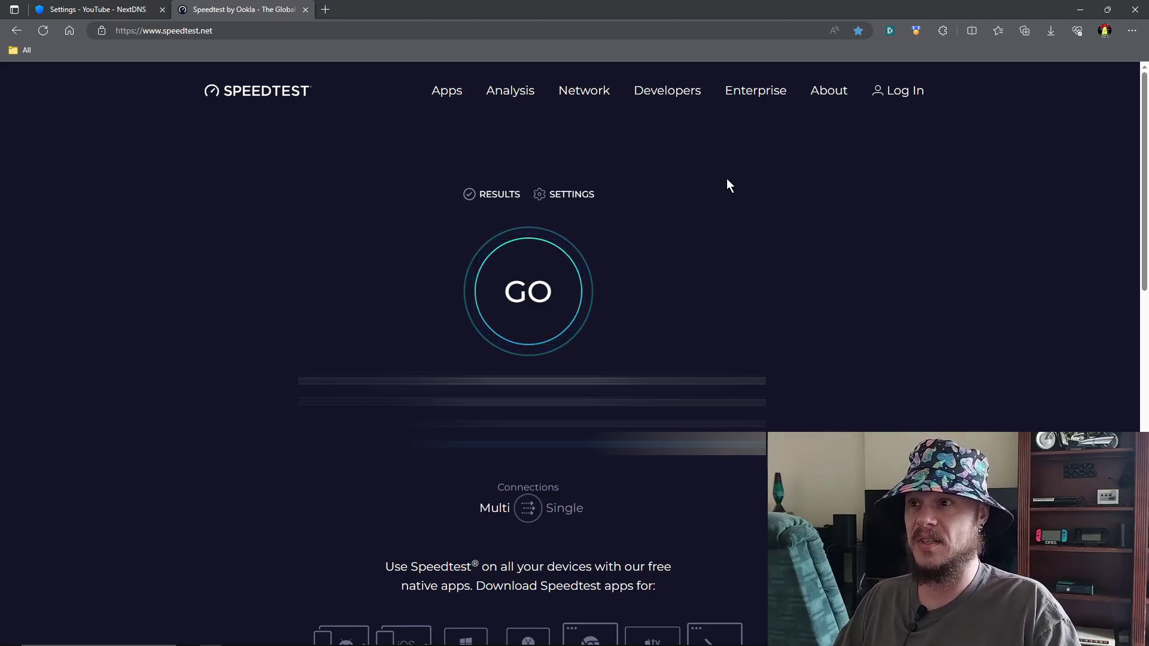
# Step: Bring up the Speed & Bufferbloat bookmarks folder again
pyautogui.click(21, 51)
pyautogui.moveTo(39, 67)
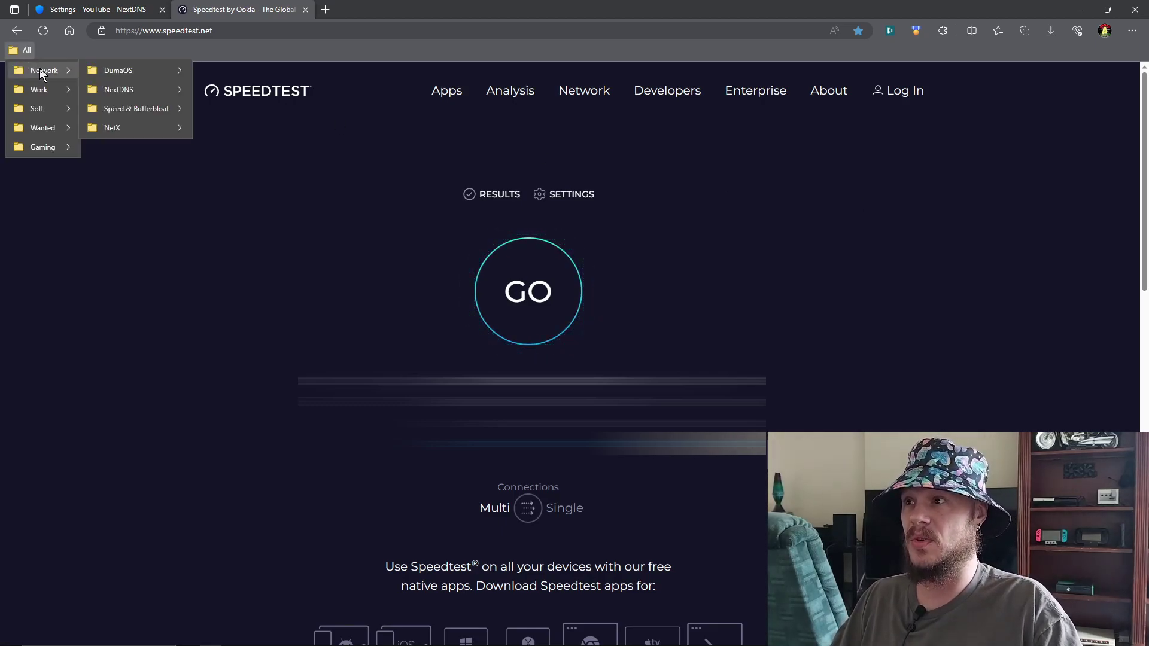
pyautogui.moveTo(144, 112)
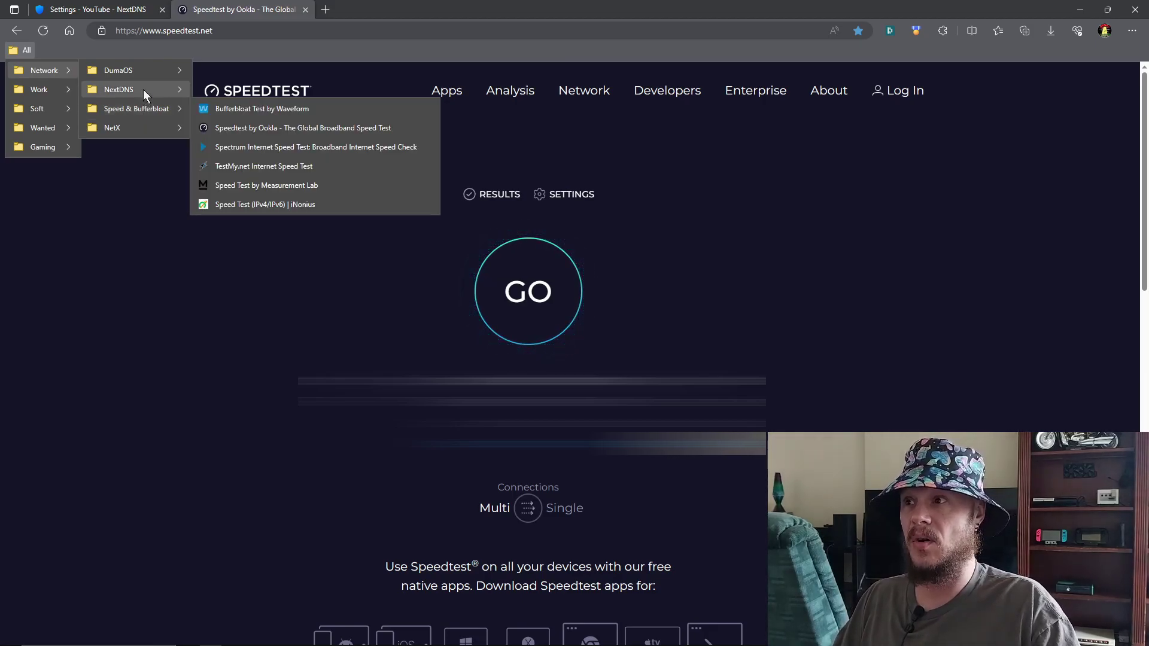
# Step: Run the Test Ad Block - Toolz page and review its 93% score: 137 of 147 blocked
pyautogui.click(246, 128)
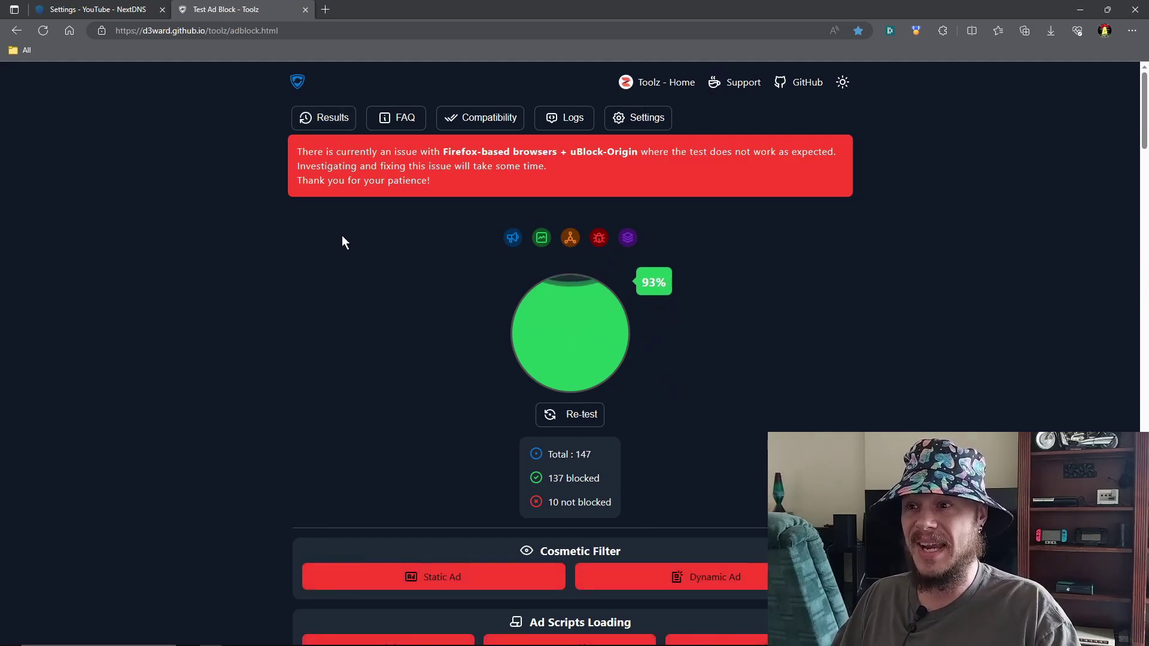
pyautogui.scroll(-4, 340, 238)
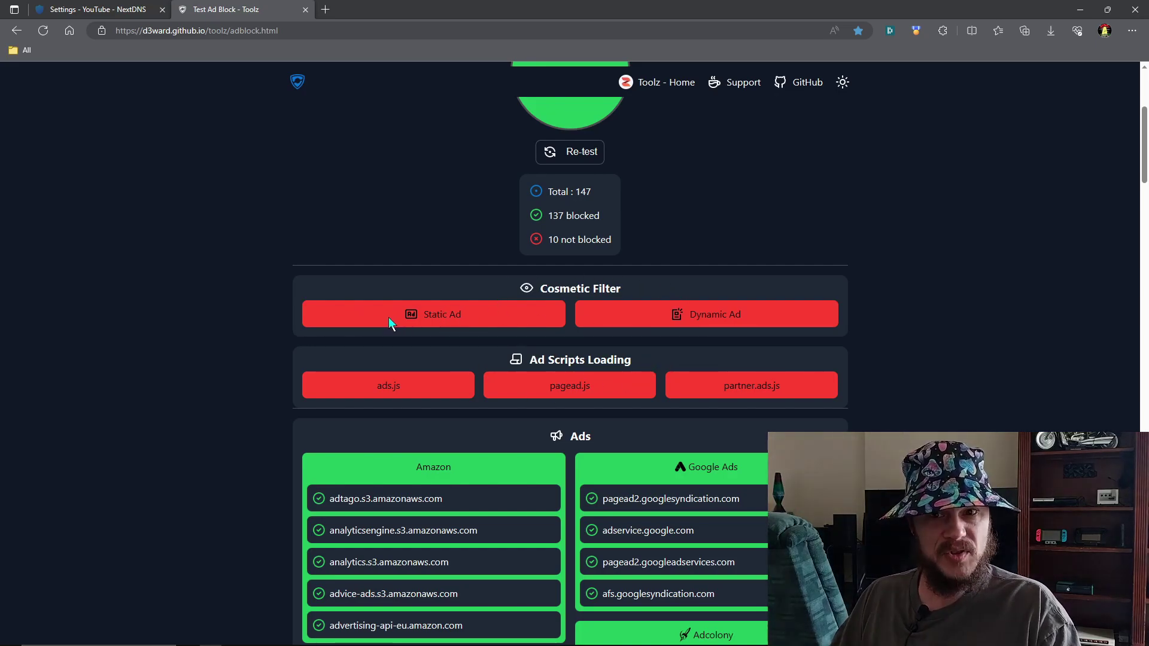
pyautogui.scroll(4, 394, 314)
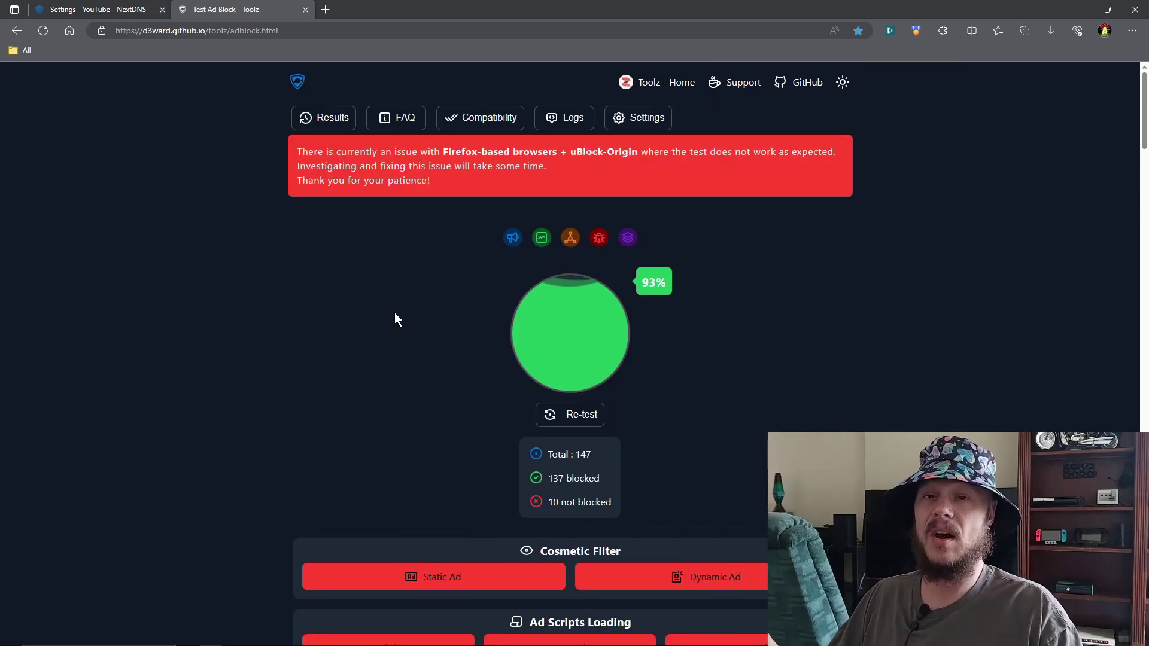